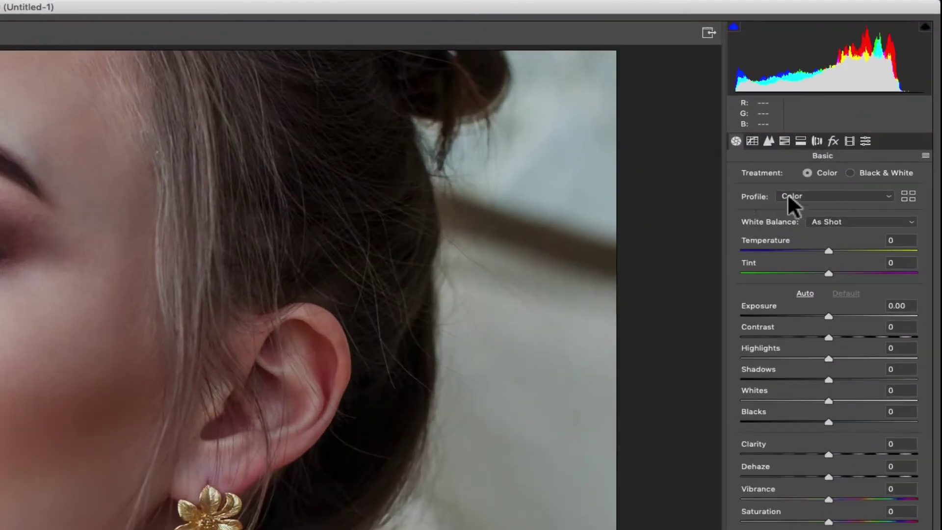
Step: Browse The Joy of Editing Fashion profiles on the portrait, then cancel Camera Raw unapplied
click(908, 198)
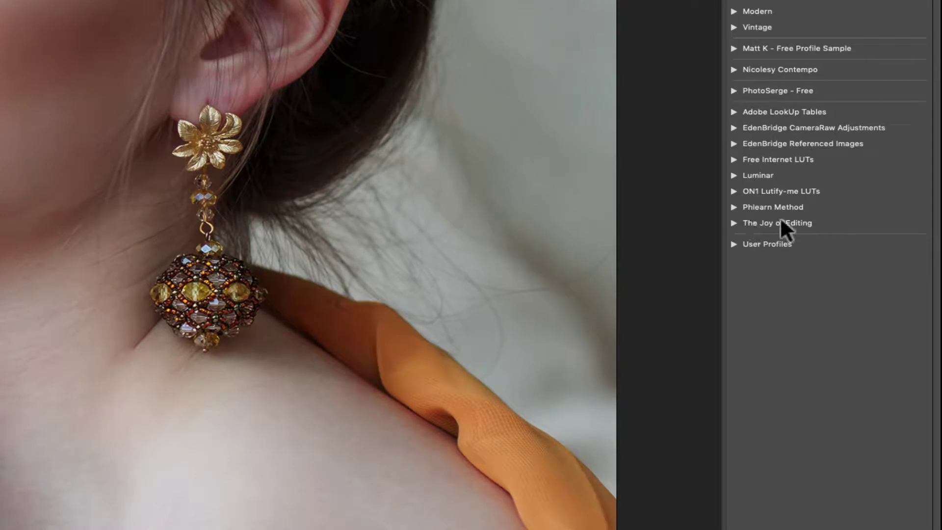
click(734, 224)
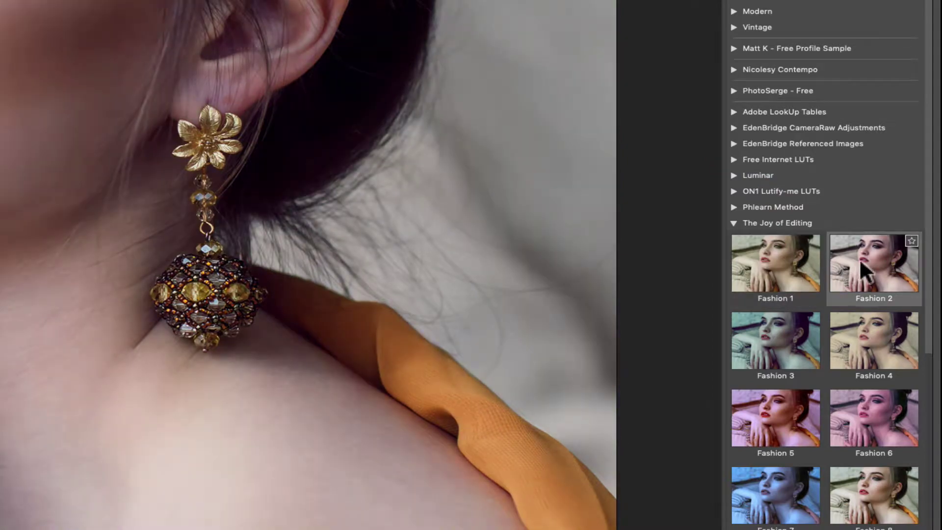
scroll(774, 340, down, 8)
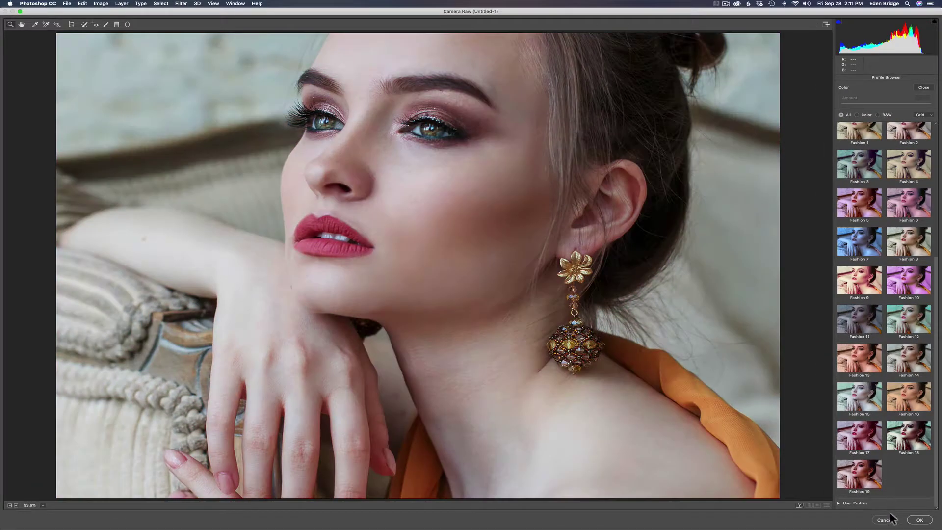
click(885, 520)
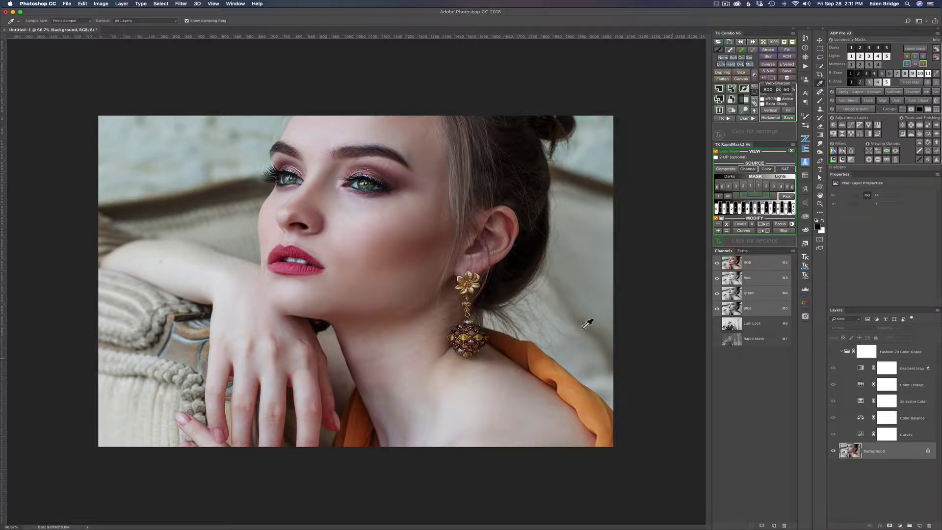
Step: Toggle the Fashion 20 Color Grade group on and off to compare the graded and ungraded photo
click(833, 352)
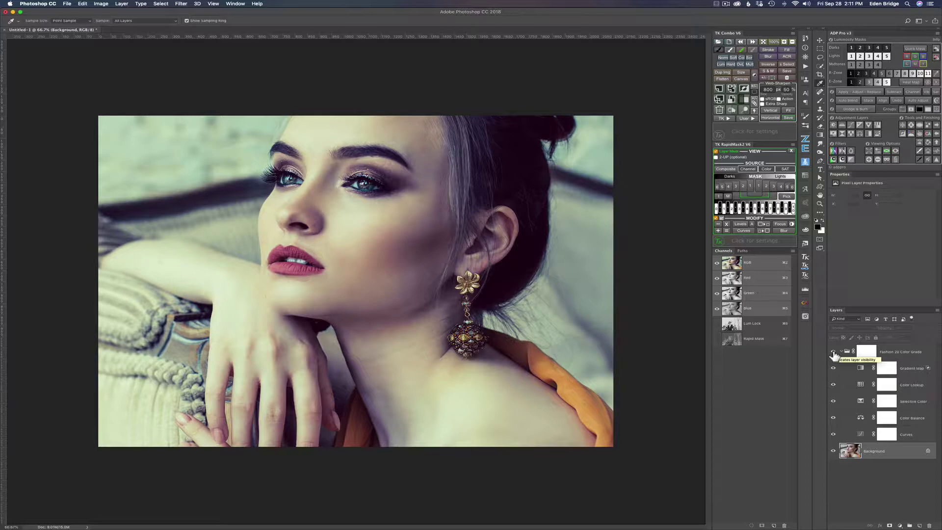
click(833, 353)
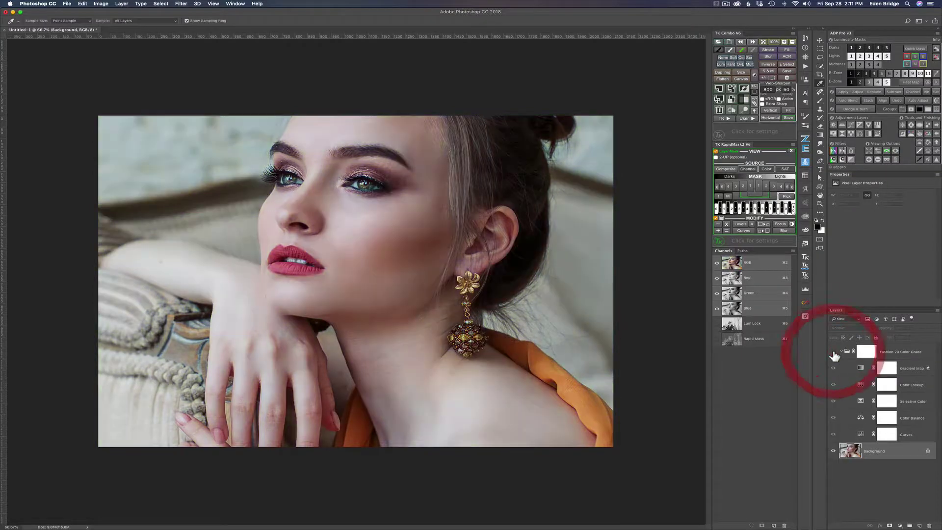
click(833, 353)
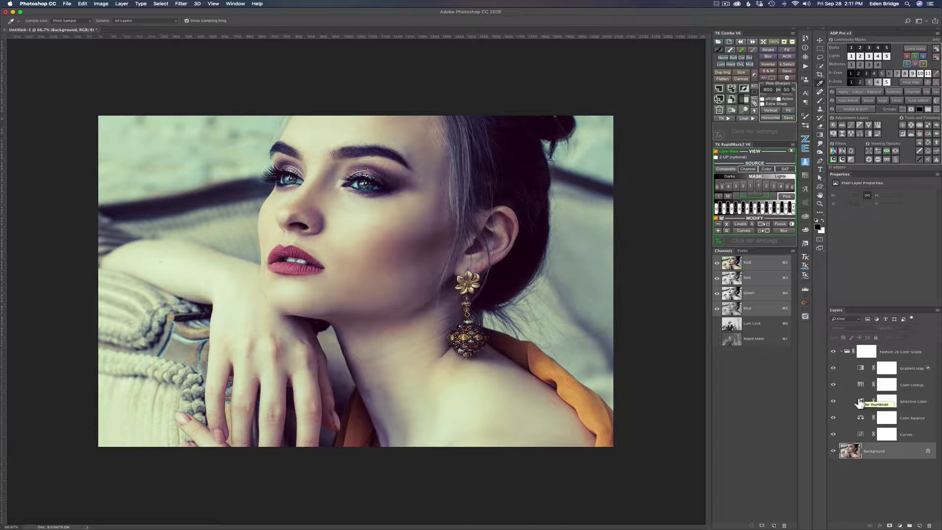
click(900, 525)
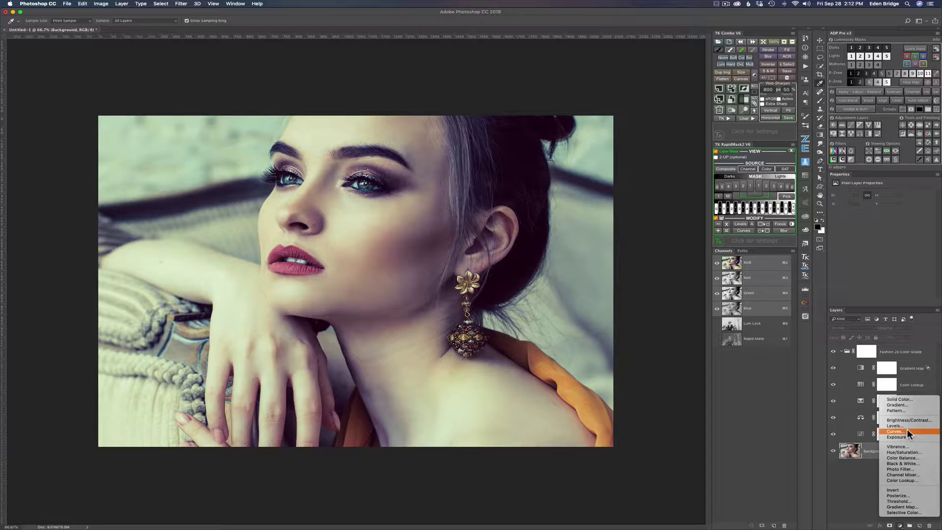
click(863, 472)
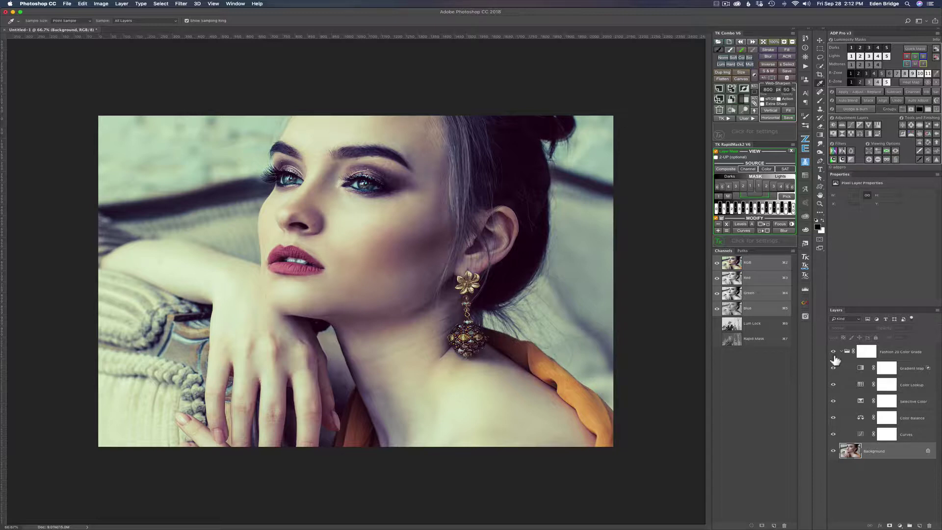
Step: Hide the Gradient Map, Color Lookup, Selective Color, Color Balance and Curves adjustments
click(833, 368)
click(833, 385)
click(832, 401)
click(833, 417)
click(833, 434)
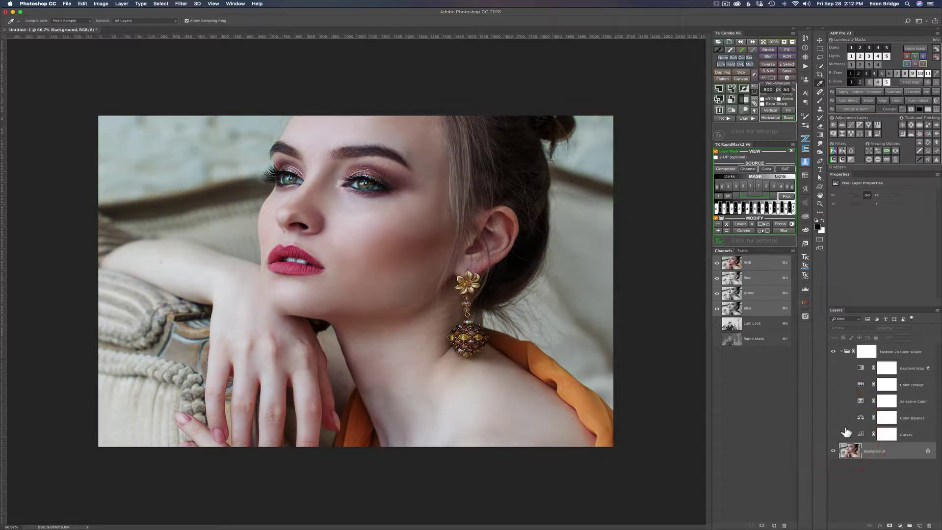
Step: Show Curves again and raise its curve point to brighten the photo, comparing before and after
click(833, 434)
click(860, 434)
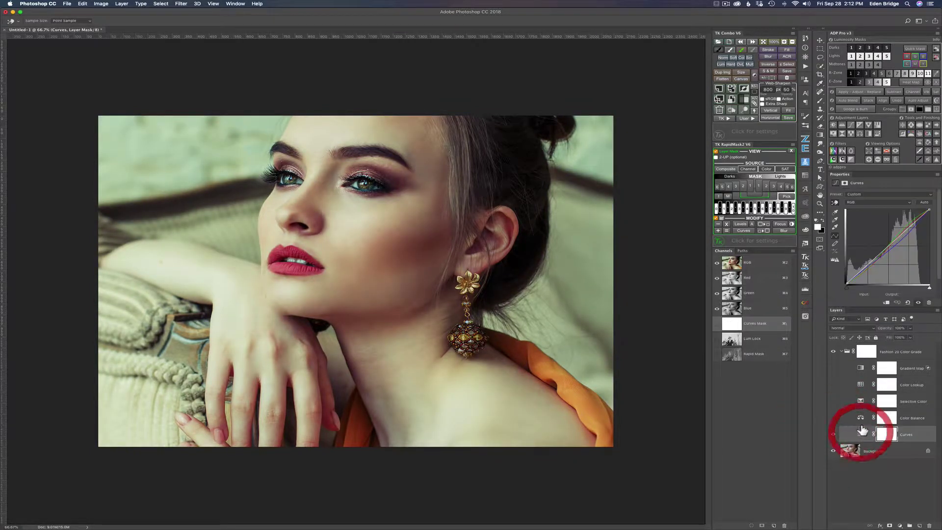
drag(881, 262, 891, 239)
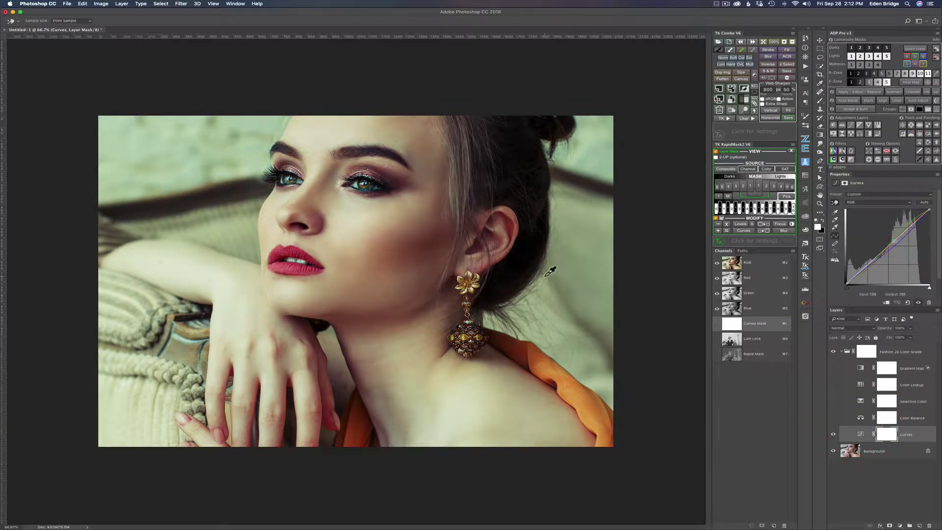
click(833, 434)
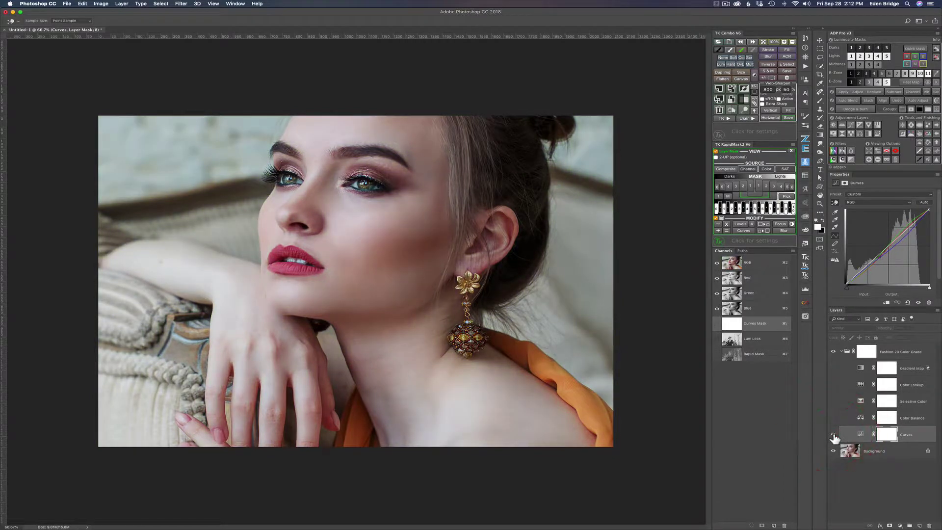
click(834, 434)
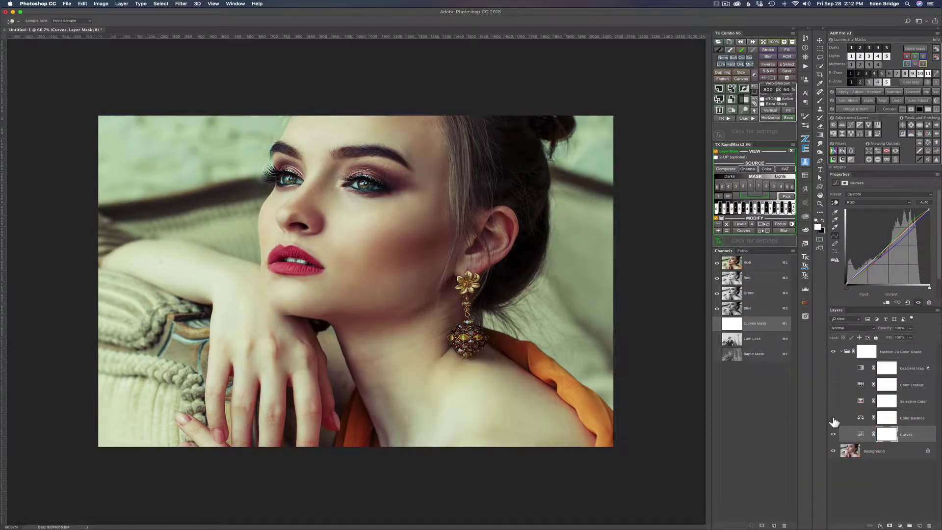
Step: Show Color Balance again and review its Shadows and Highlights settings
click(832, 418)
click(860, 417)
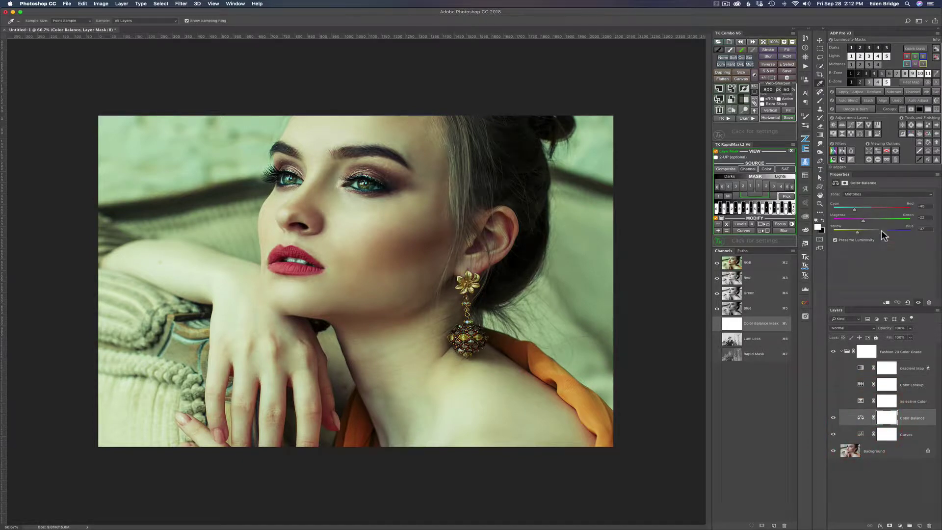
click(858, 196)
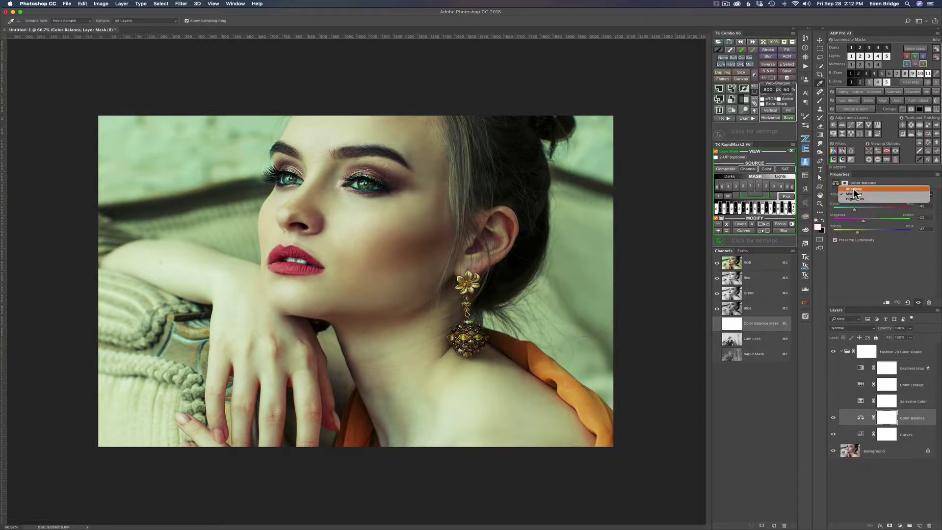
click(854, 189)
click(859, 191)
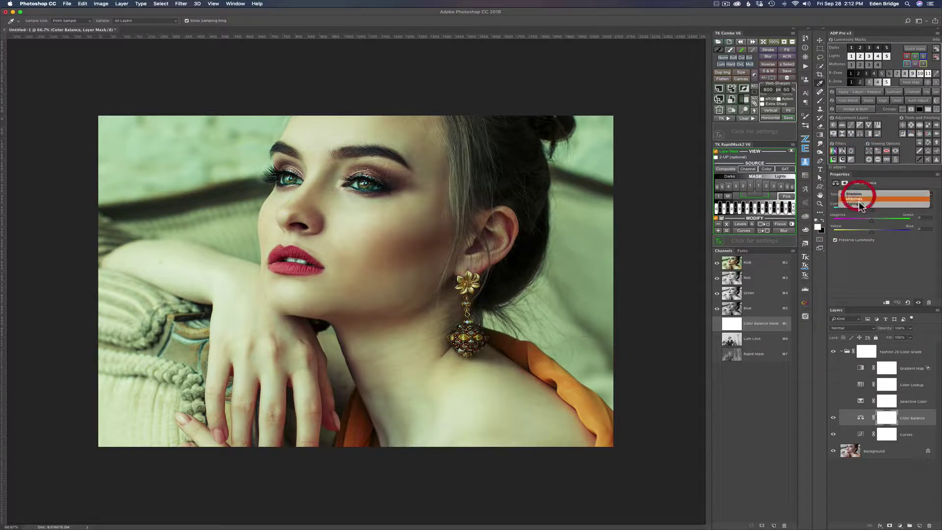
click(858, 201)
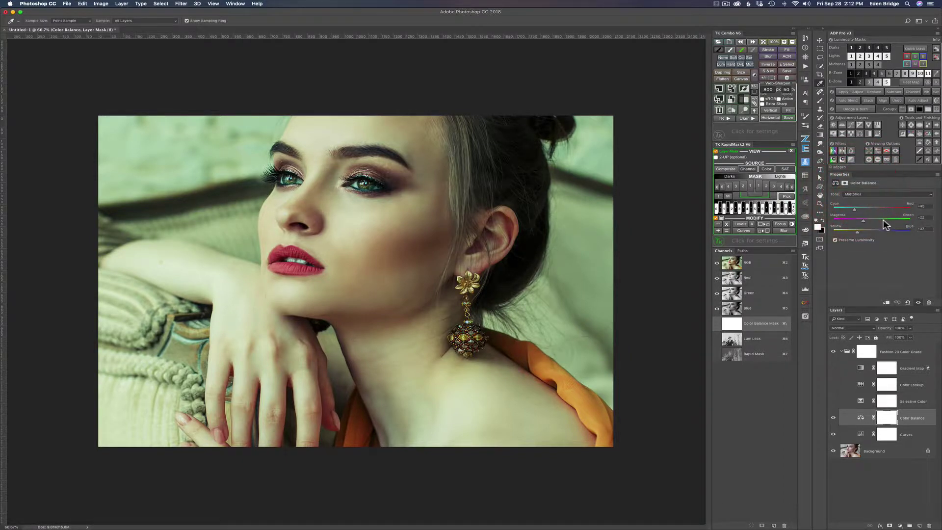
Step: Show the Selective Color and Color Lookup adjustments again
click(849, 401)
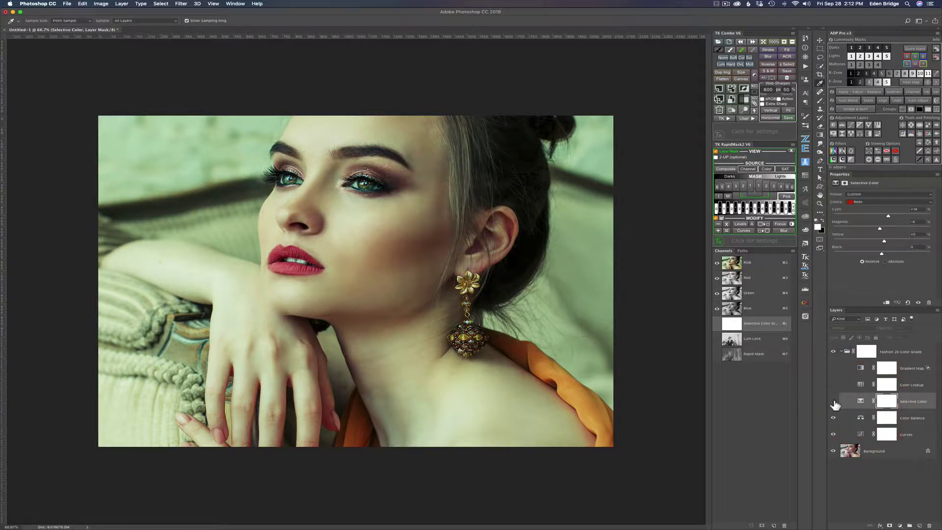
click(833, 401)
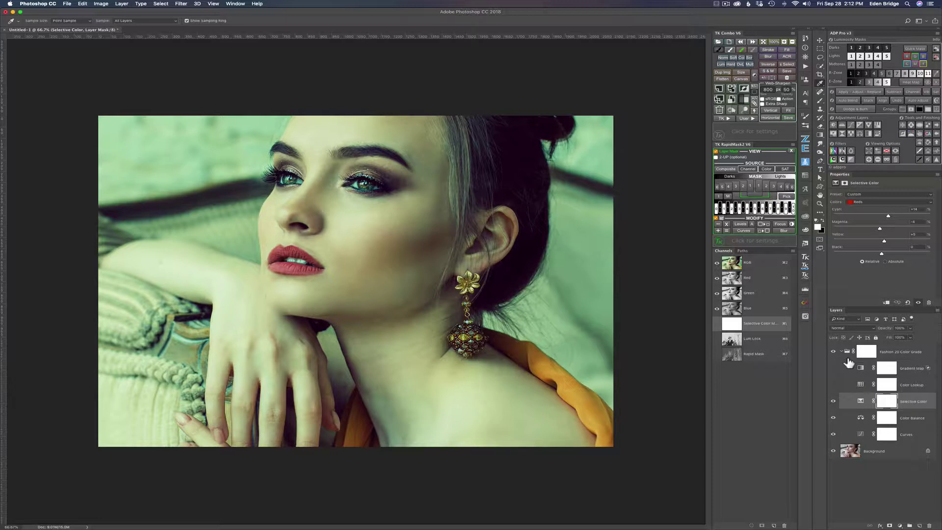
click(833, 385)
Step: Scrub the Color Lookup opacity to 25% and back to 100%, then show the Gradient Map again
click(859, 385)
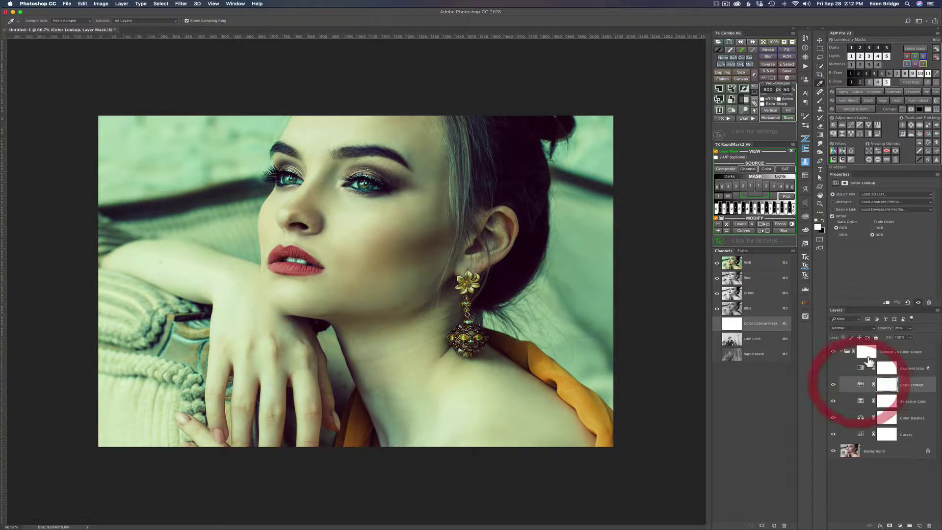
drag(890, 328, 886, 332)
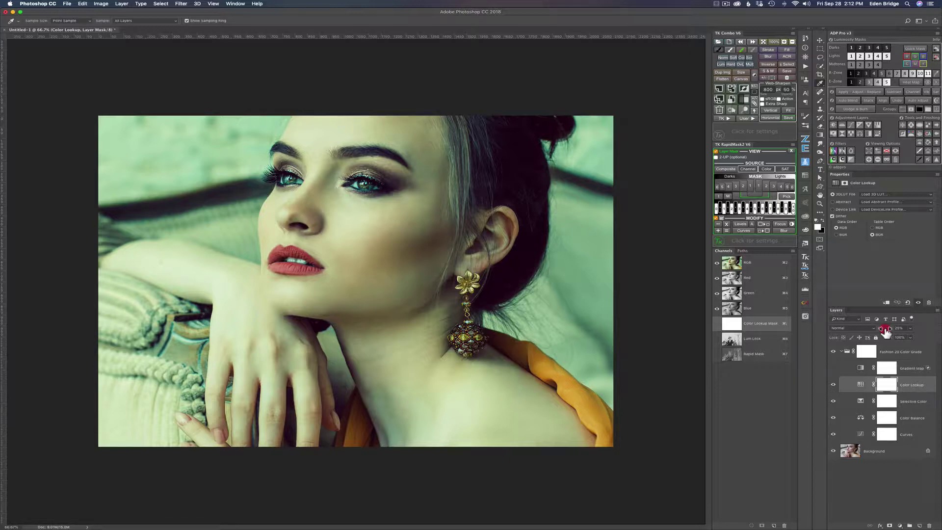
drag(885, 332, 916, 333)
click(833, 367)
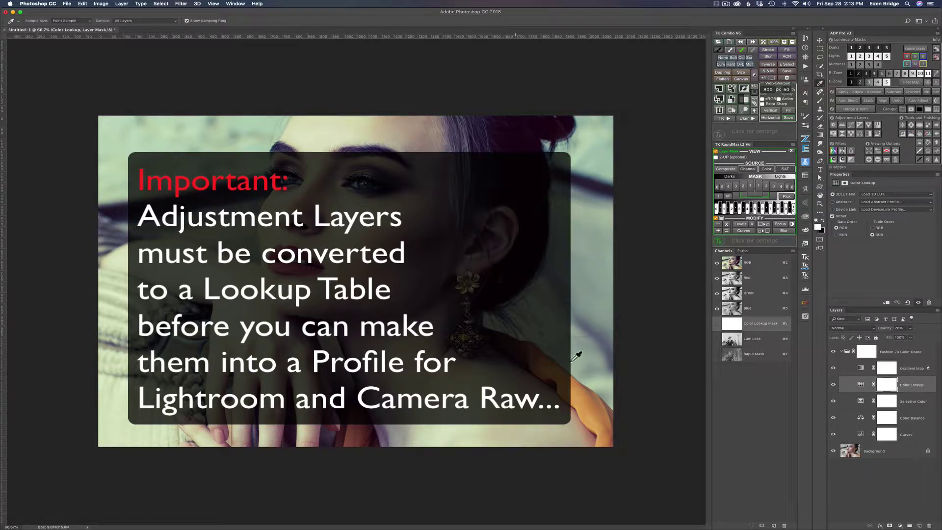
Step: Hide the Background photo layer, leaving a transparent canvas under the adjustments
click(832, 452)
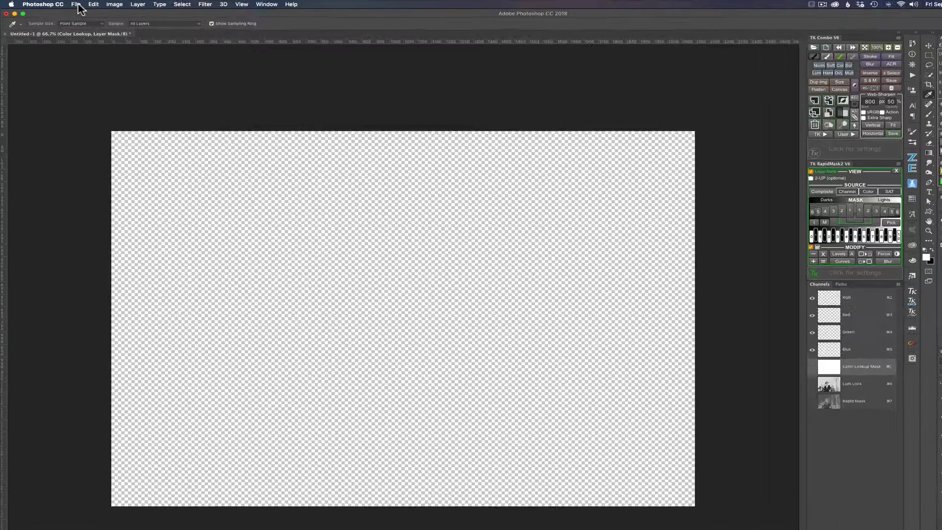
Step: Start a Color Lookup Tables export from File > Export
click(68, 4)
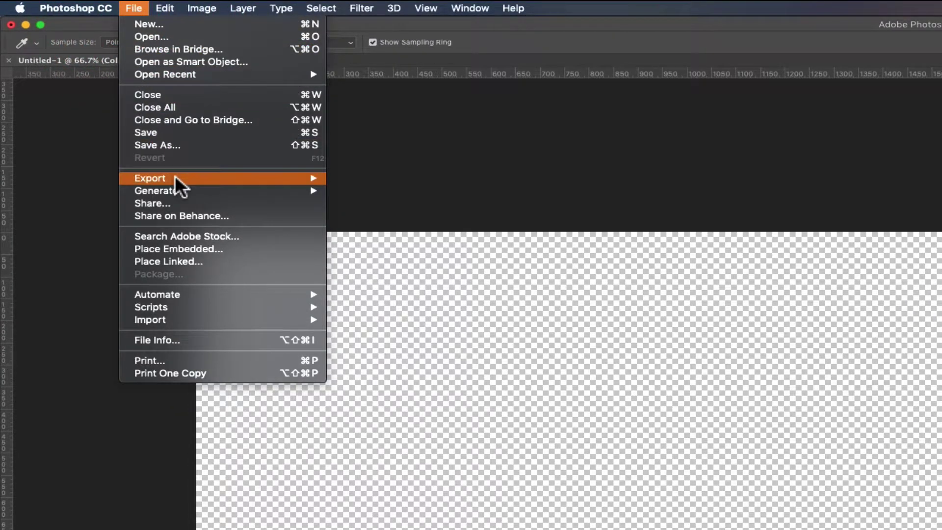
mouse_move(196, 175)
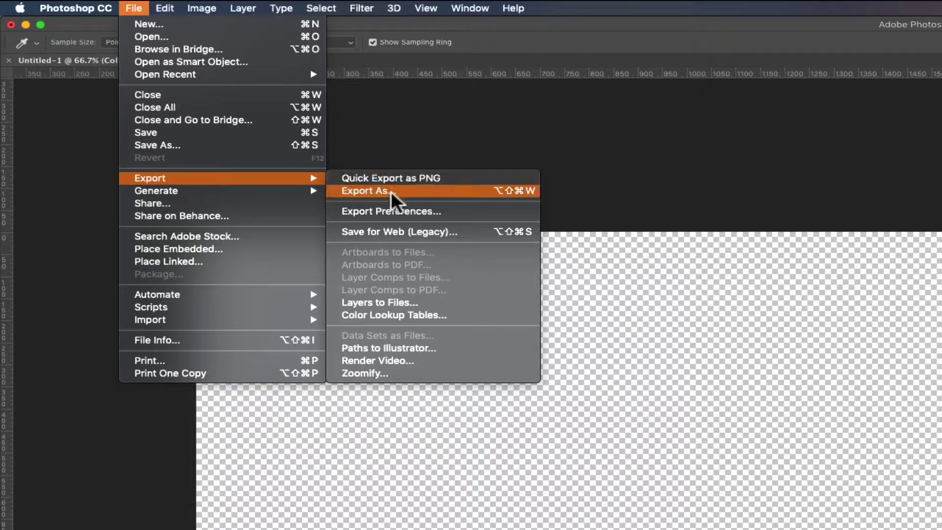
click(398, 312)
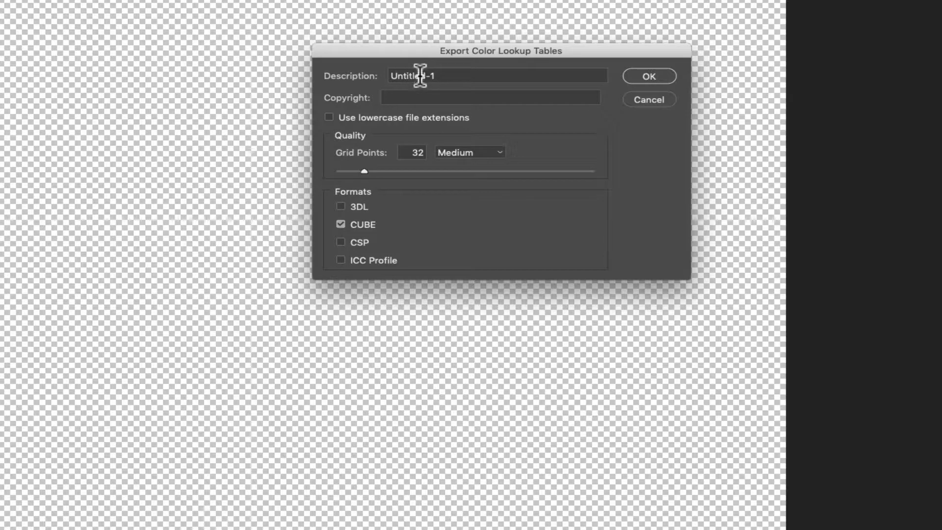
Step: Replace the Untitled-1 description with 'Fashion 20' and confirm the CUBE export settings
click(420, 76)
double_click(420, 76)
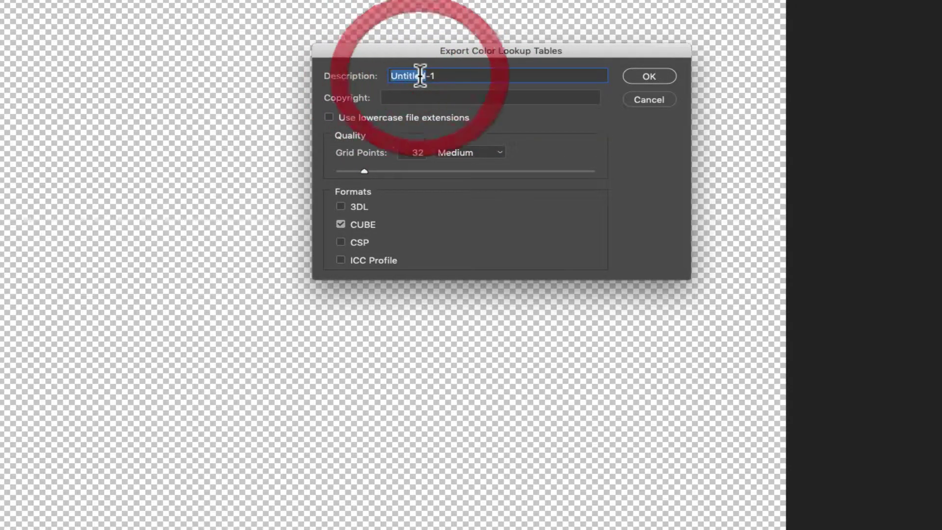
drag(435, 76, 378, 75)
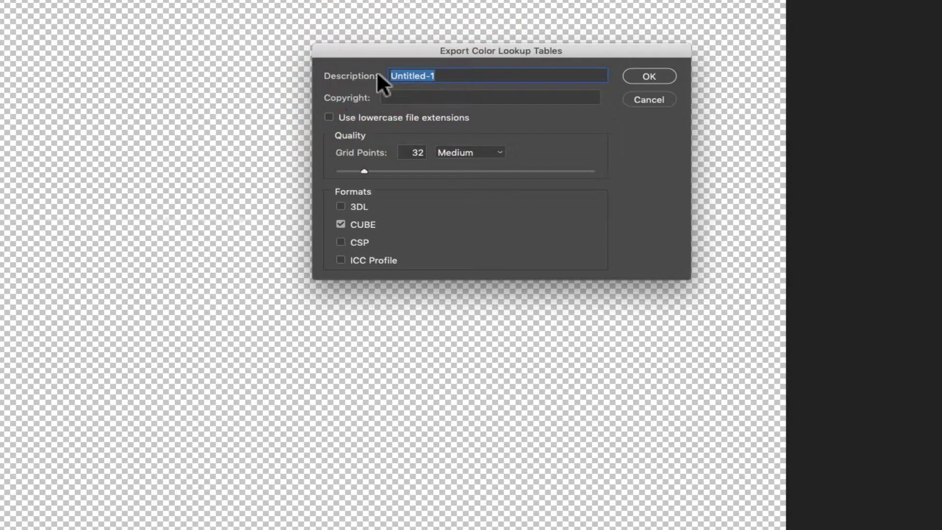
text(Fas)
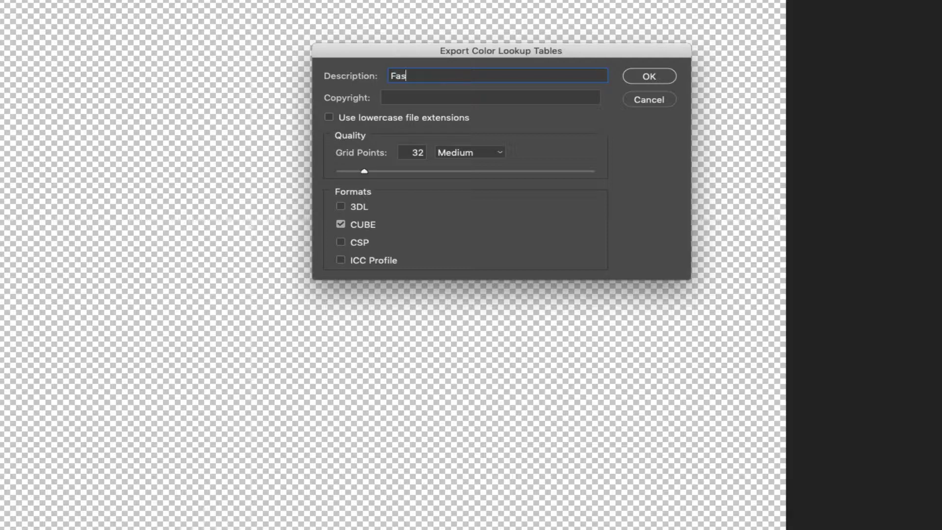
text(hion 20)
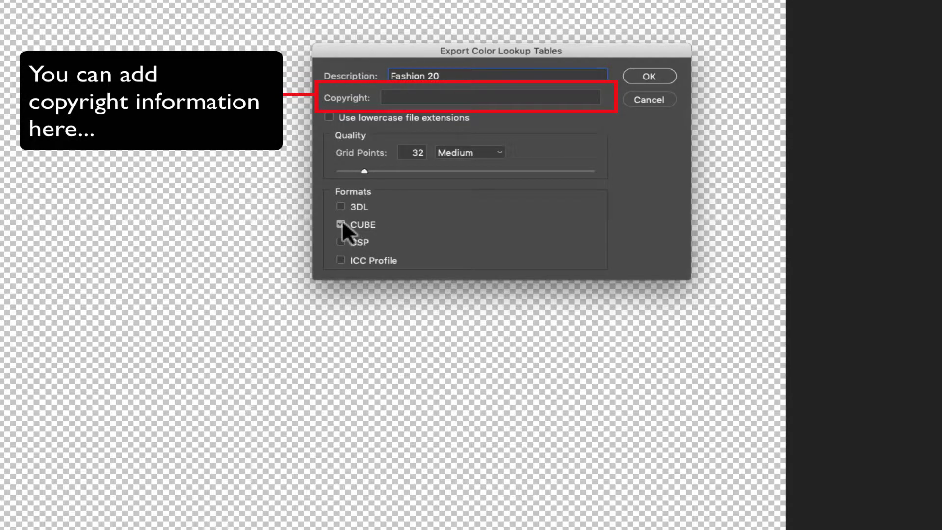
click(642, 77)
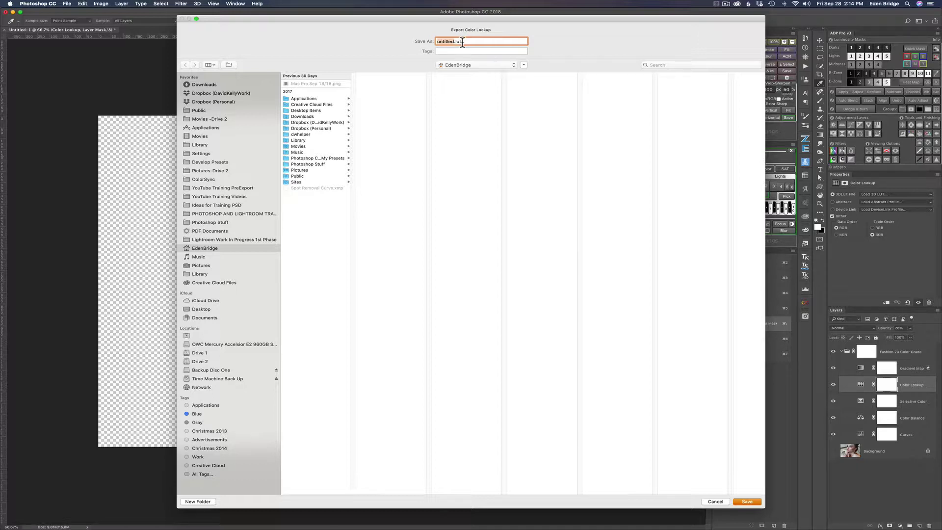
Step: Save the lookup table as 'Fashion 20' in the Desktop's Fashion LUTS folder
text(Fashion 20)
click(199, 308)
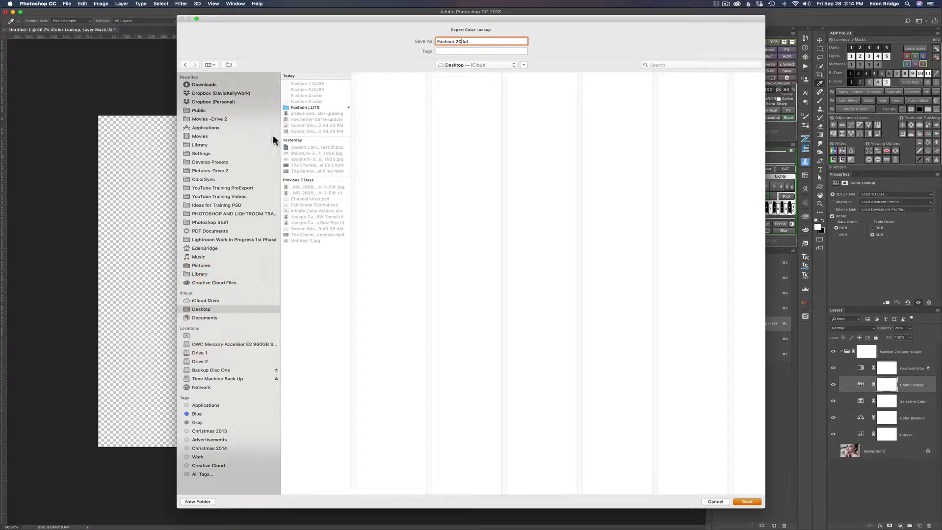
click(303, 107)
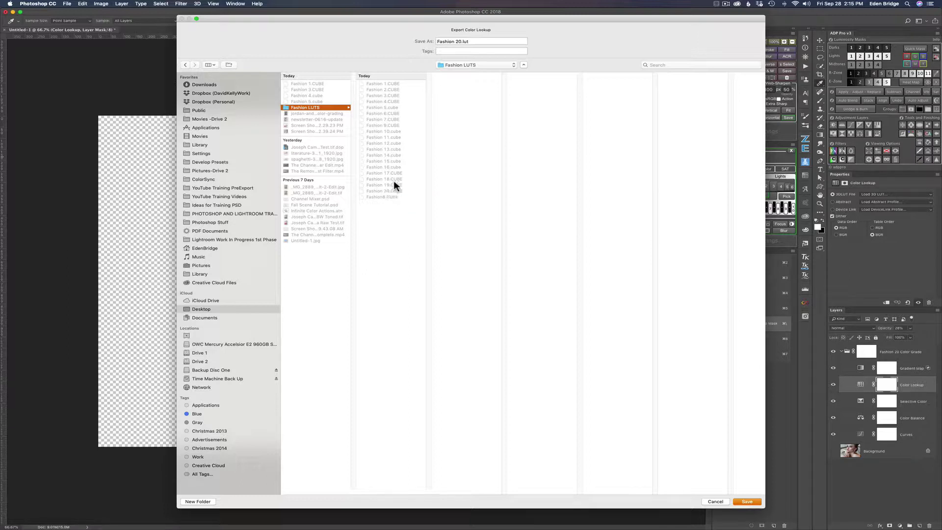
text(20)
click(752, 504)
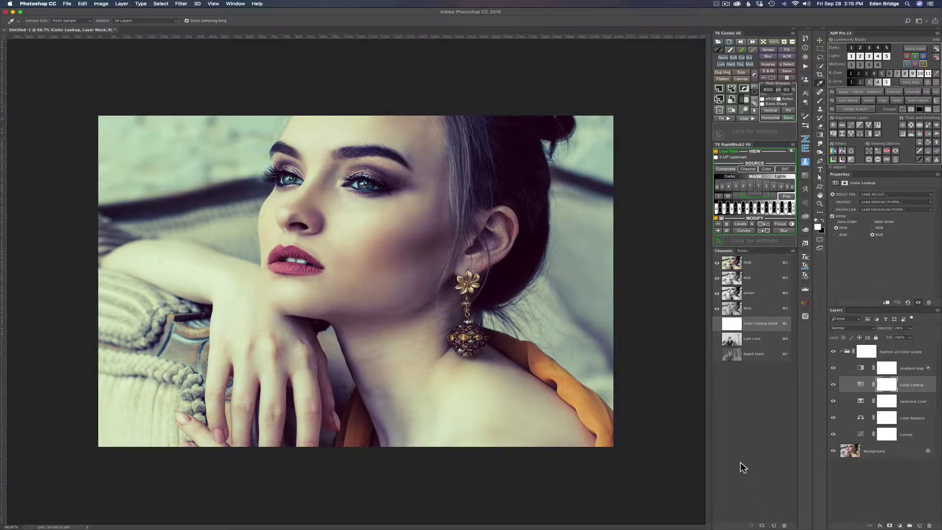
Step: Hide the Fashion 20 Color Grade group and duplicate the Background layer with Cmd+J
click(832, 352)
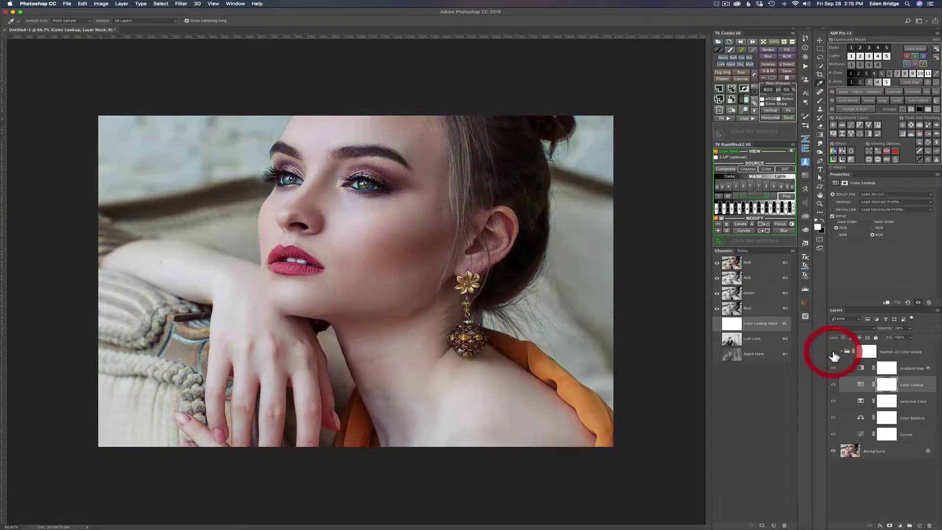
click(852, 455)
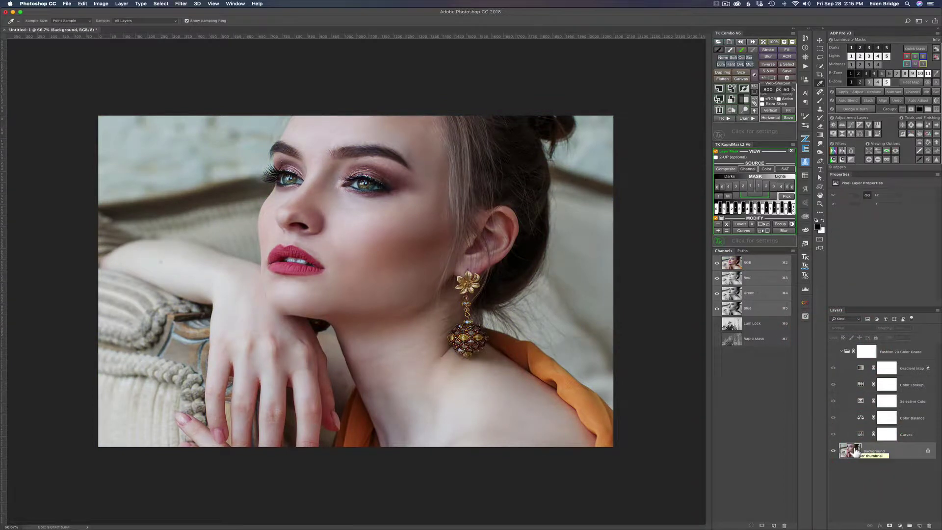
key(super+j)
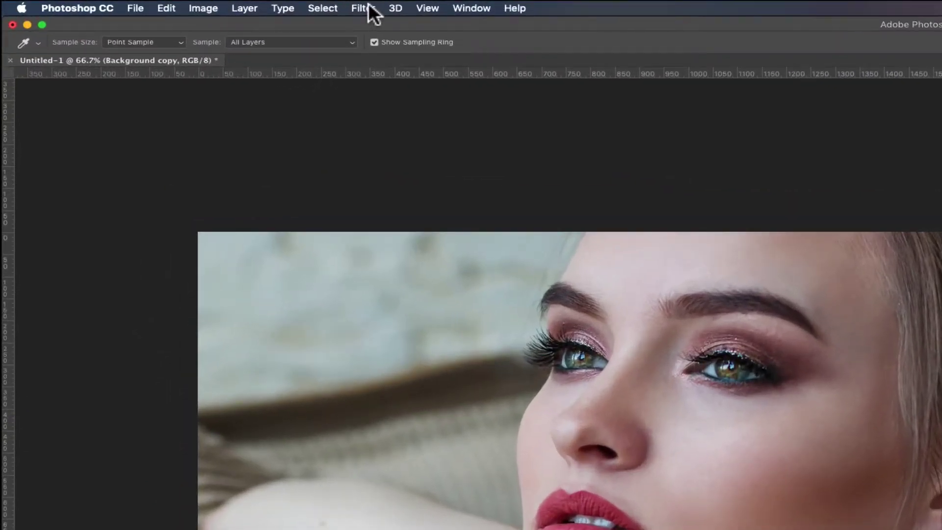
Step: Run the Camera Raw Filter on the Background copy and open New Profile from the Presets panel
click(364, 8)
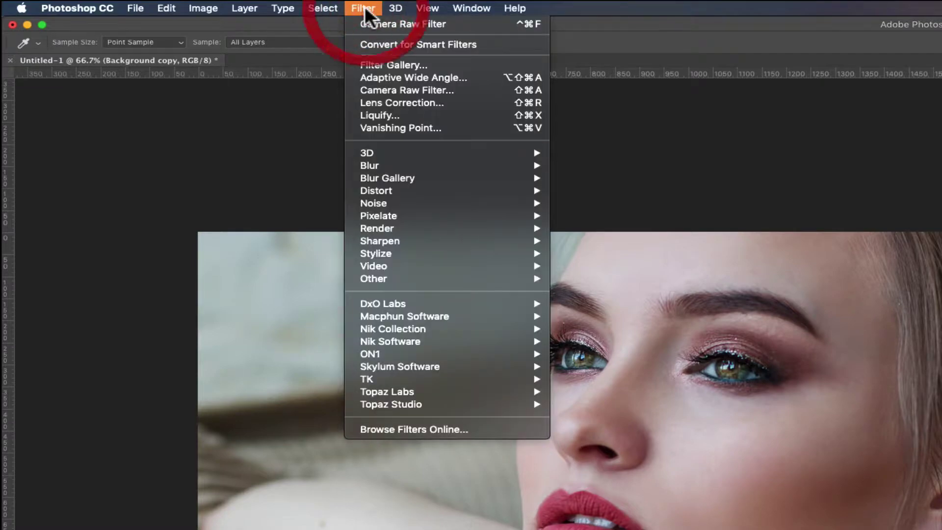
click(381, 90)
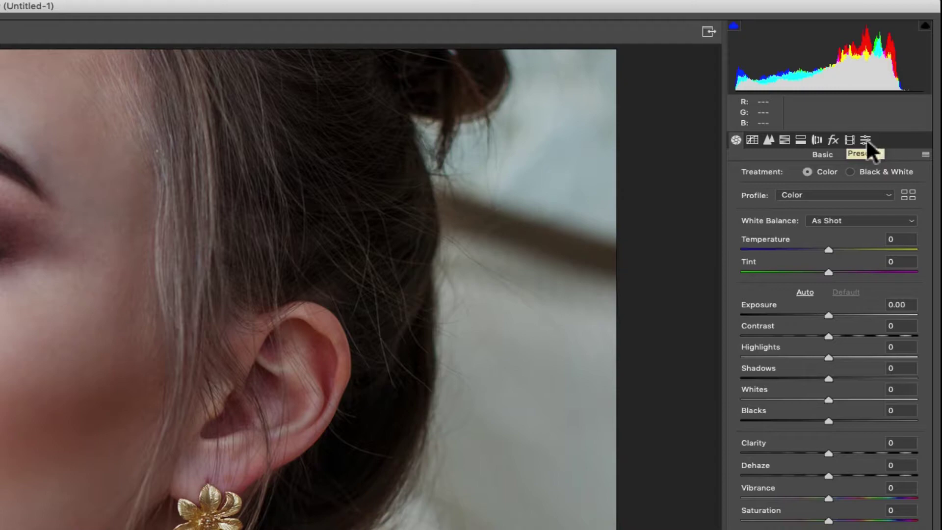
click(865, 140)
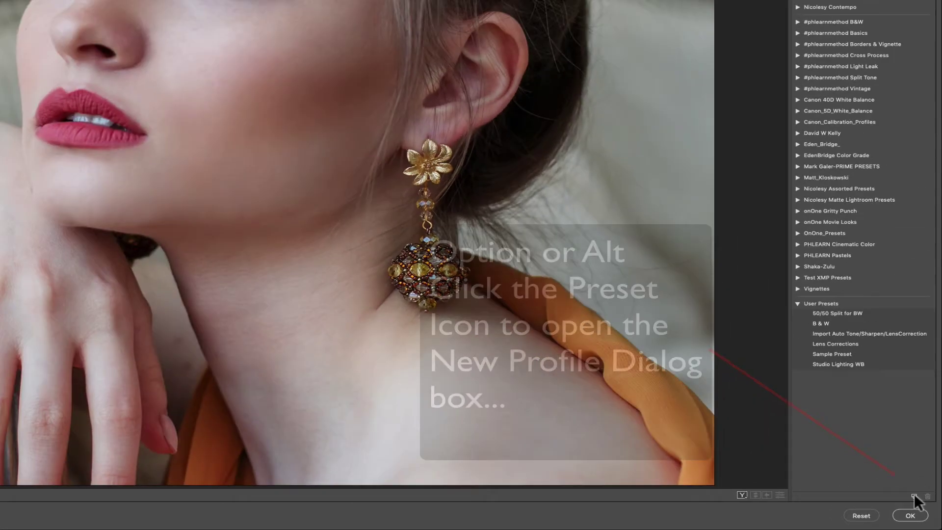
alt+click(901, 480)
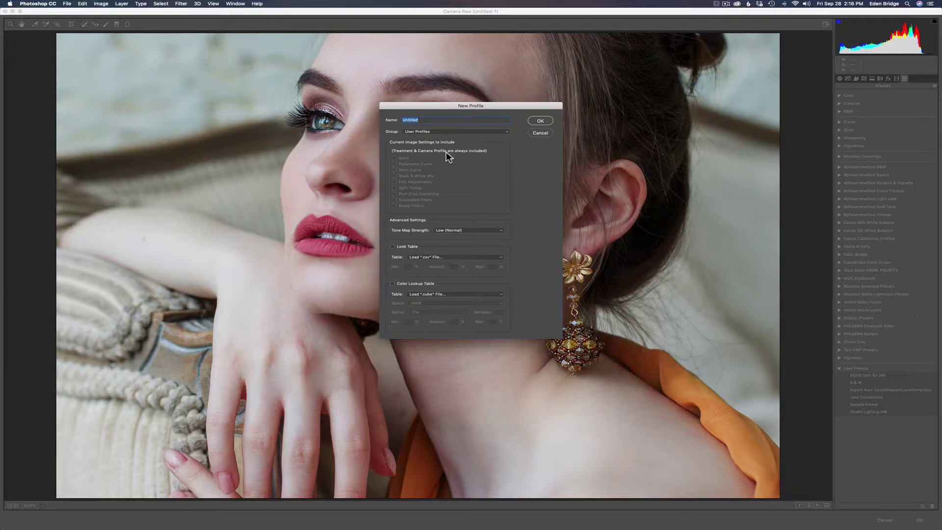
Step: Name the profile 'Fashion 20', group it under The Joy of Editing, and tick Color Lookup Table
text(Fashion 20)
click(505, 131)
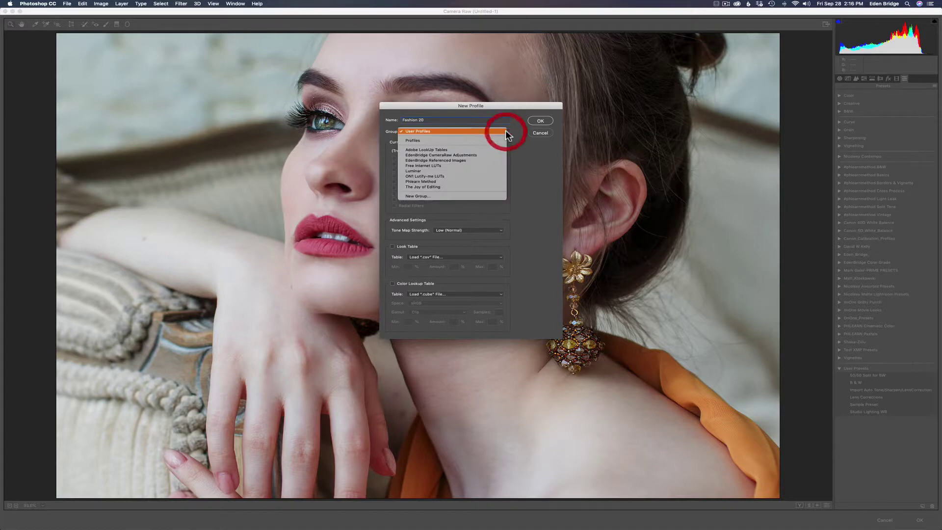
click(423, 186)
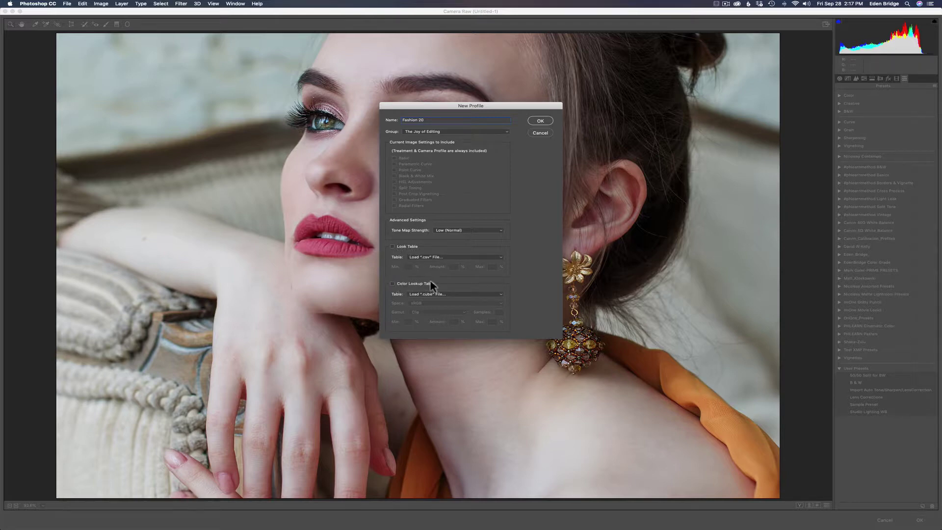
click(393, 284)
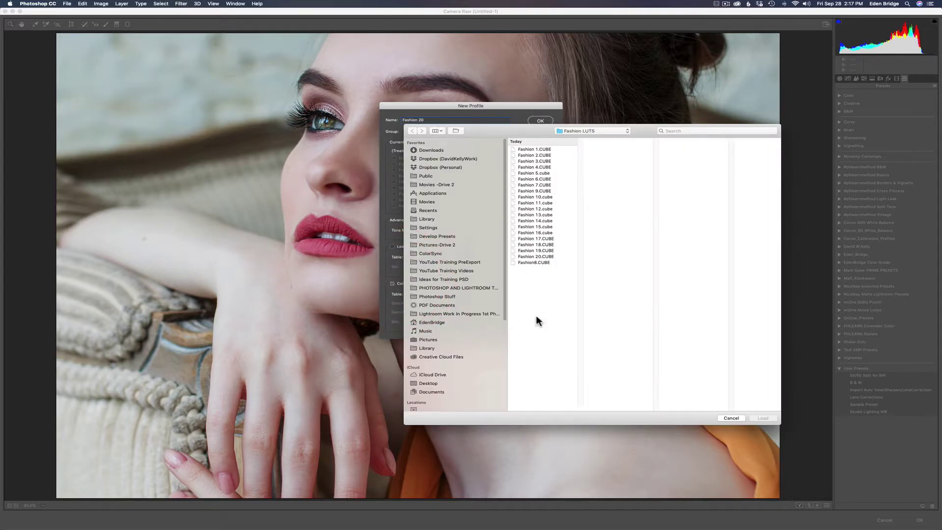
Step: Load Fashion 20.CUBE from Desktop > Fashion LUTS as the profile's colour lookup table
drag(540, 125, 496, 102)
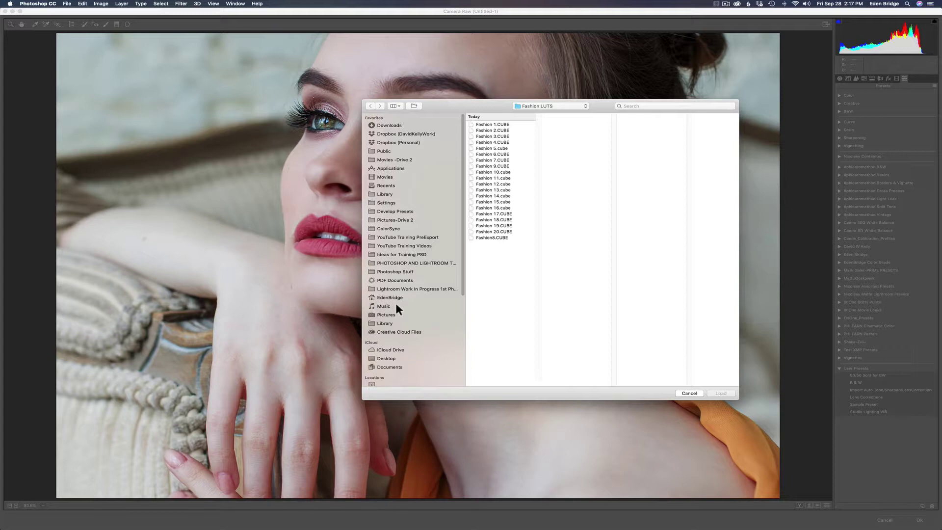
click(385, 359)
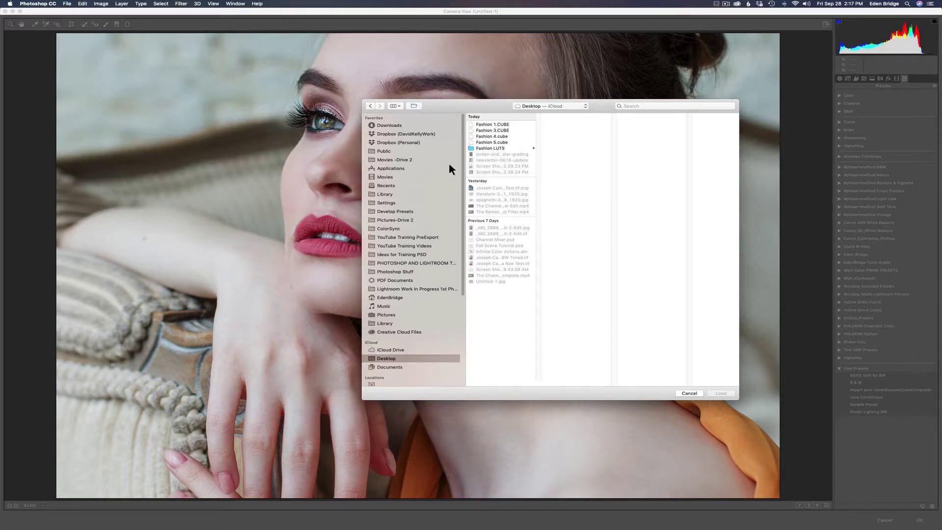
click(501, 147)
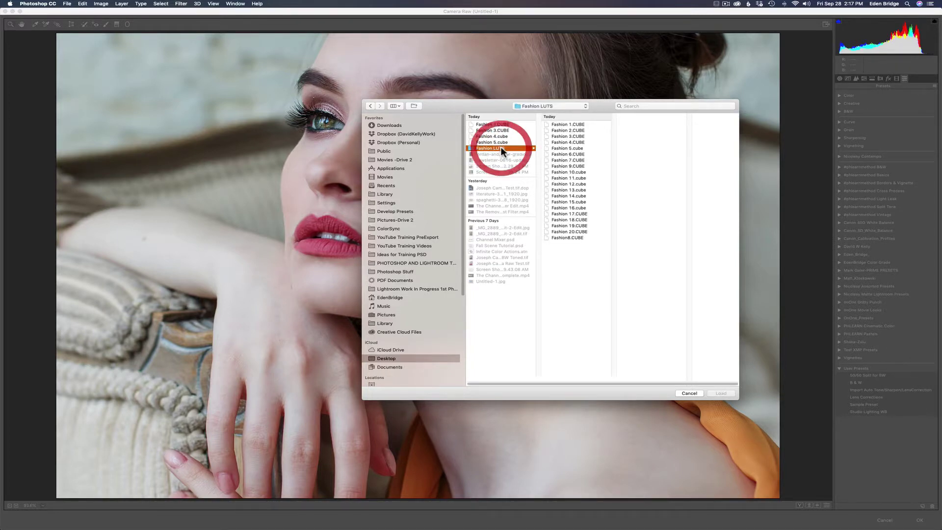
click(563, 231)
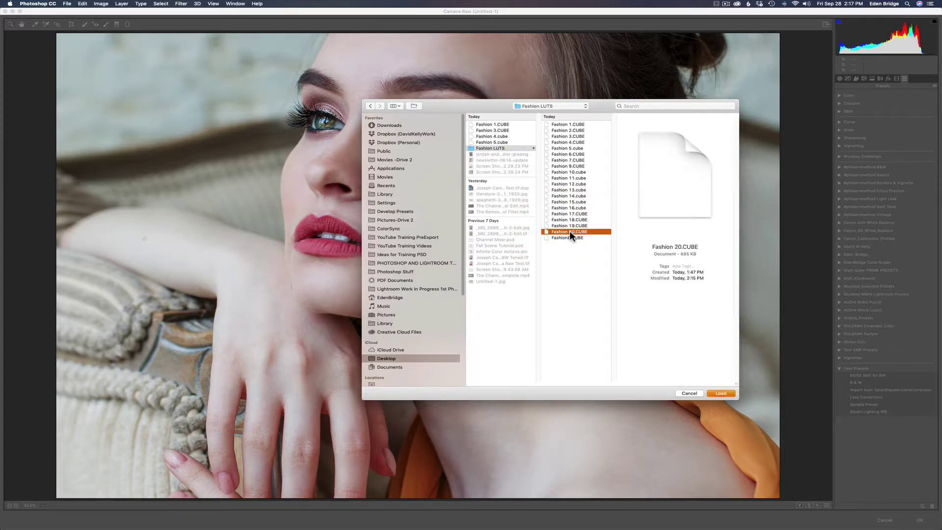
click(721, 393)
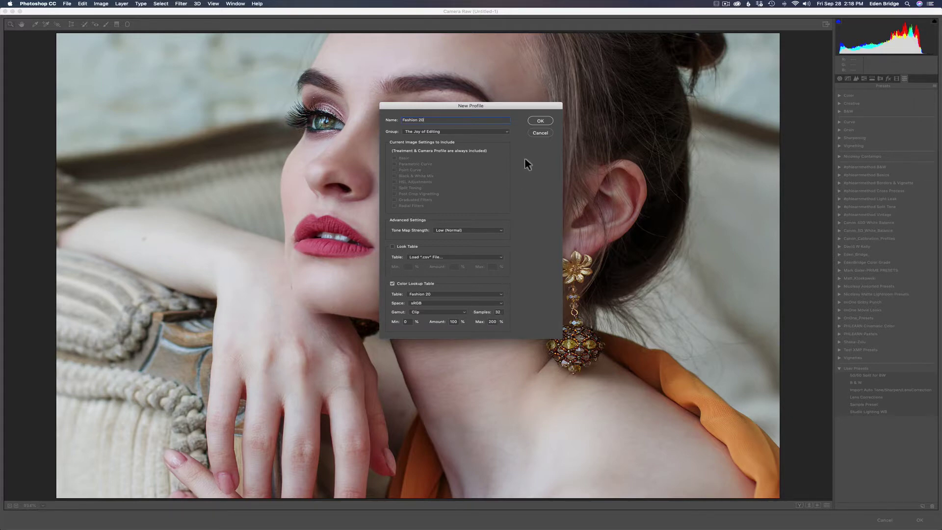
Step: Confirm the New Profile settings to create the Fashion 20 profile in sRGB at 100%
click(539, 121)
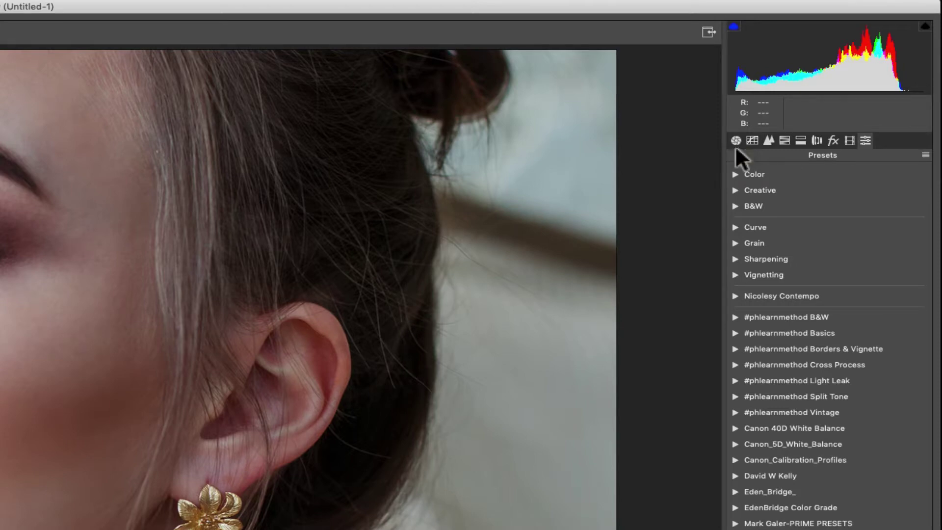
Step: From the Basic panel's profile browser, expand The Joy of Editing and apply Fashion 16
click(736, 140)
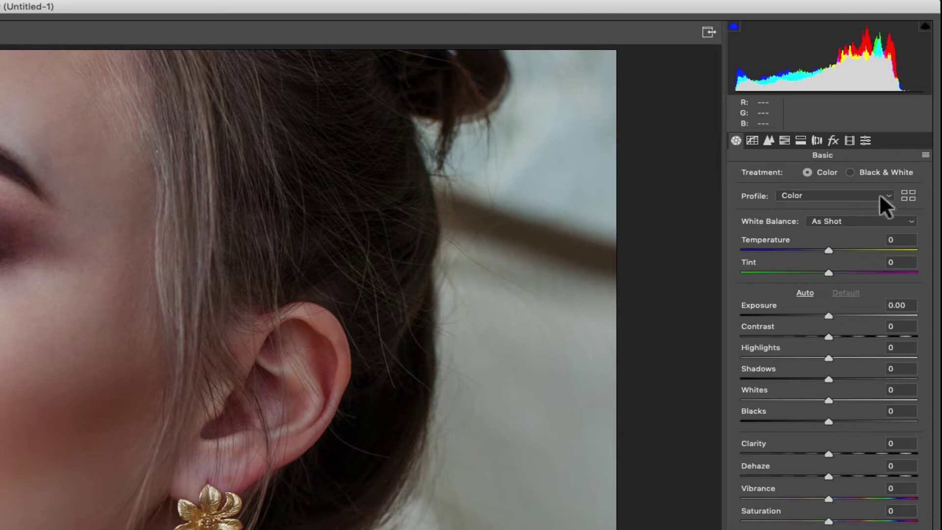
click(908, 195)
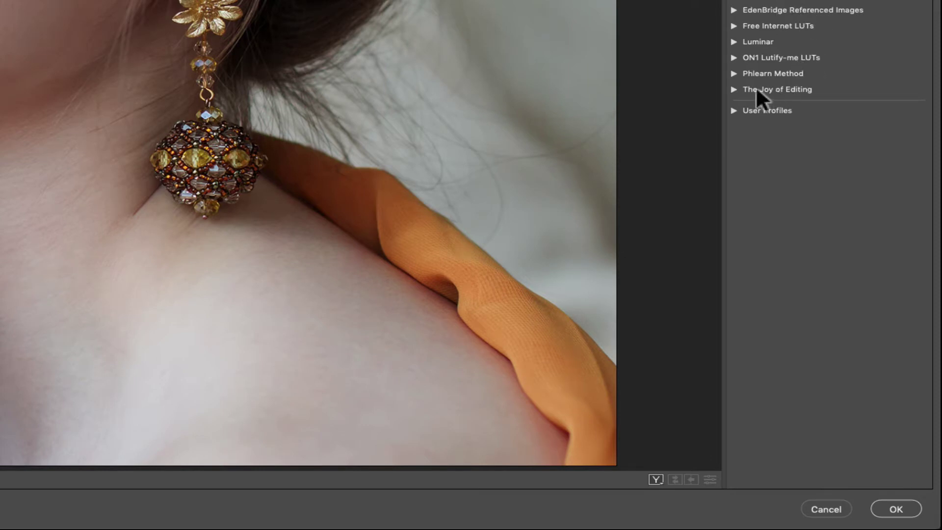
click(734, 89)
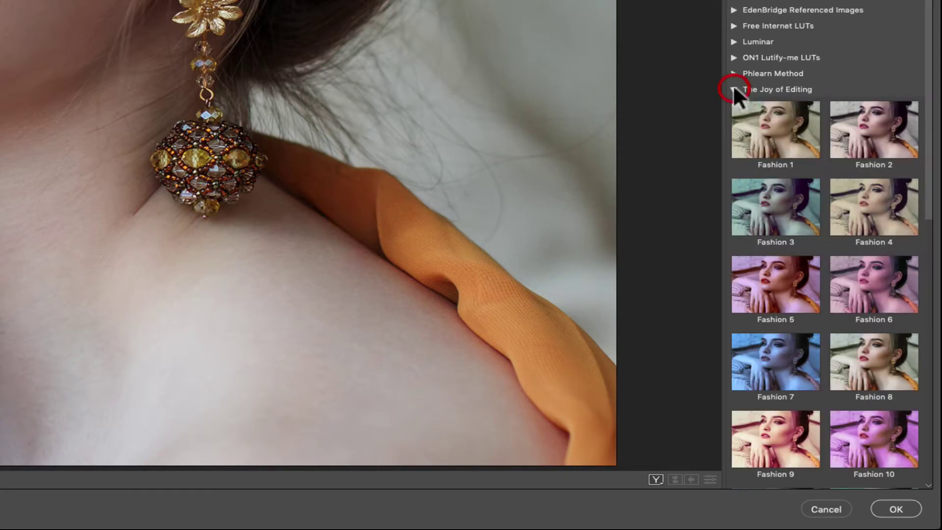
scroll(792, 163, down, 1)
scroll(792, 163, down, 15)
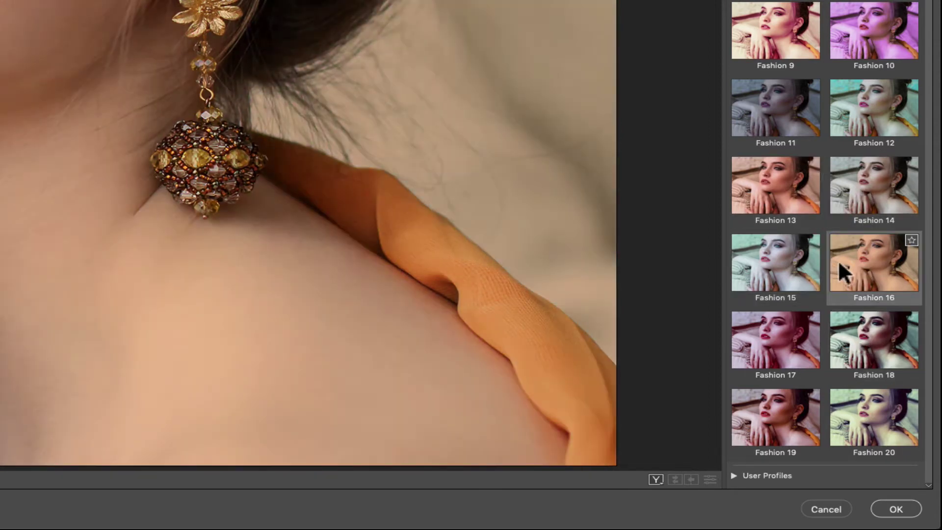
click(867, 252)
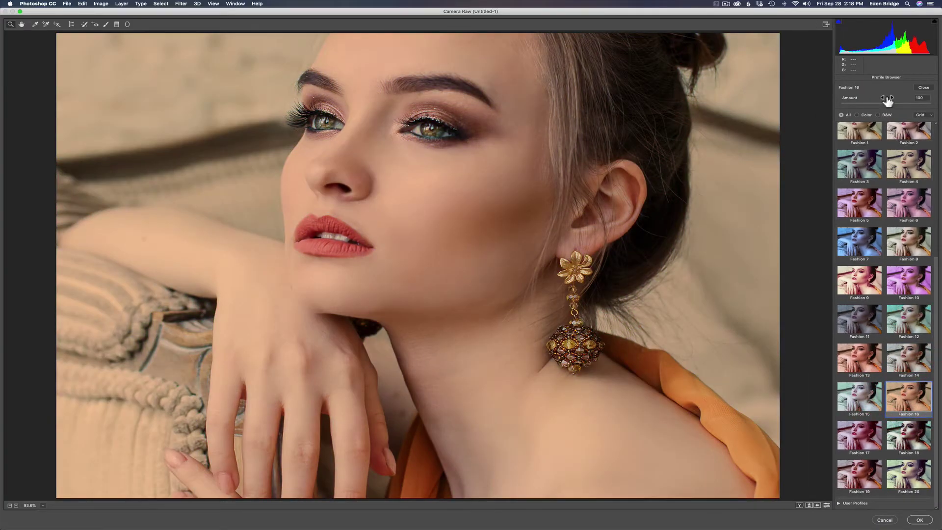
Step: Test Fashion 16 at 200, then apply Fashion 20 at amount 82 and accept the grade
click(886, 104)
mouse_move(887, 105)
mouse_down()
mouse_move(854, 103)
mouse_move(932, 104)
mouse_move(863, 103)
mouse_move(878, 103)
mouse_up()
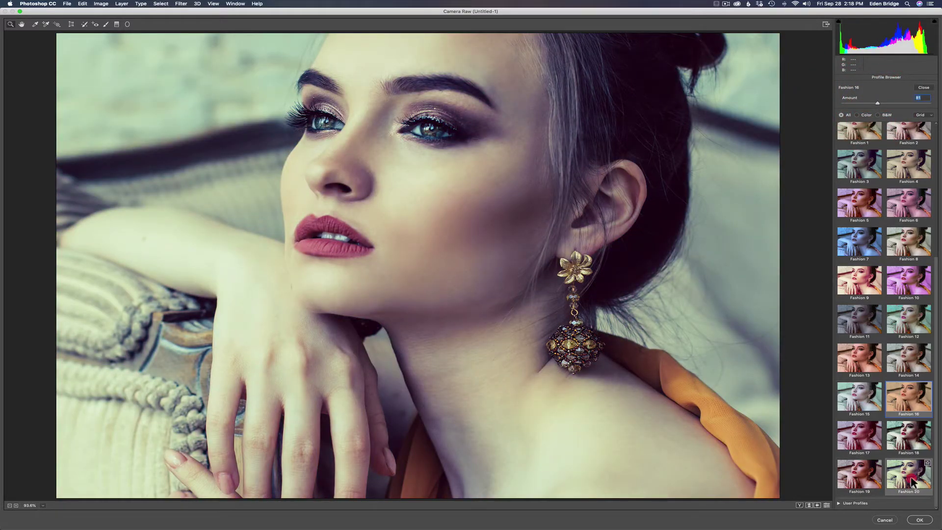
click(911, 482)
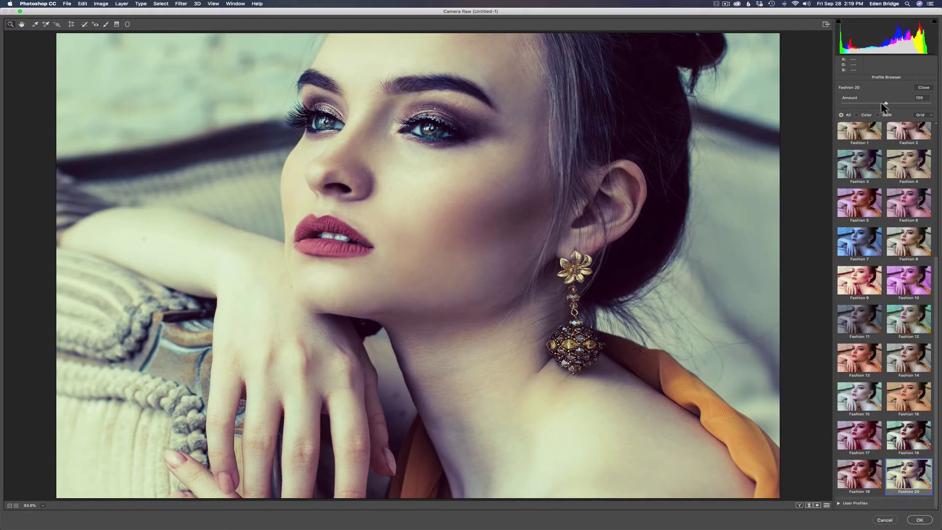
drag(886, 104, 877, 103)
click(877, 103)
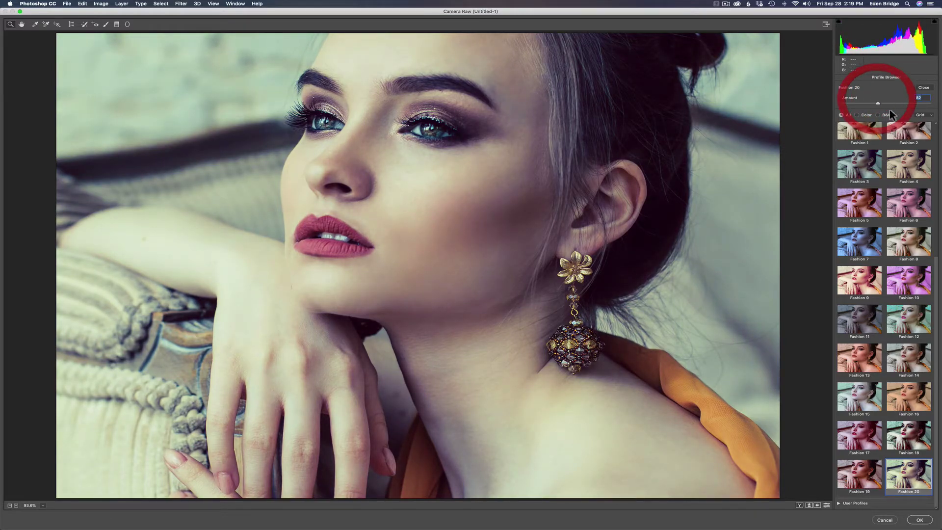
click(919, 521)
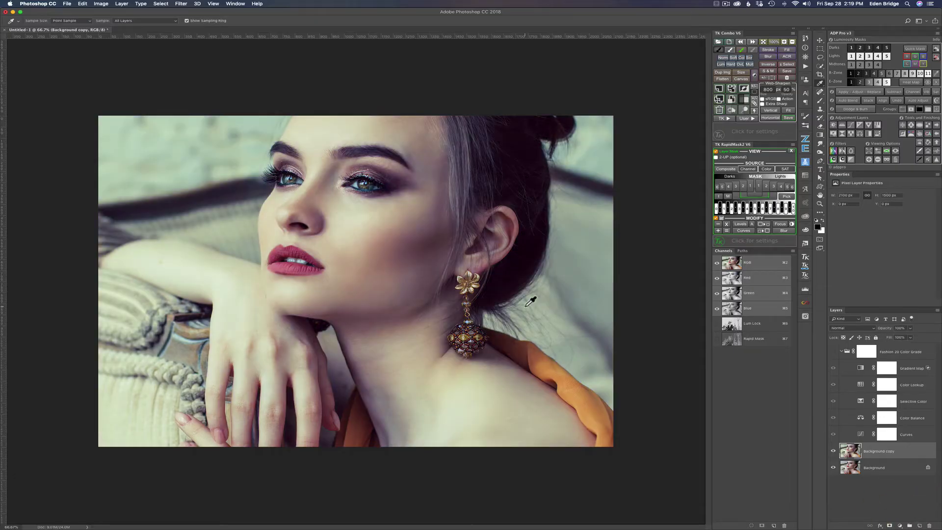
click(833, 451)
click(832, 452)
click(832, 452)
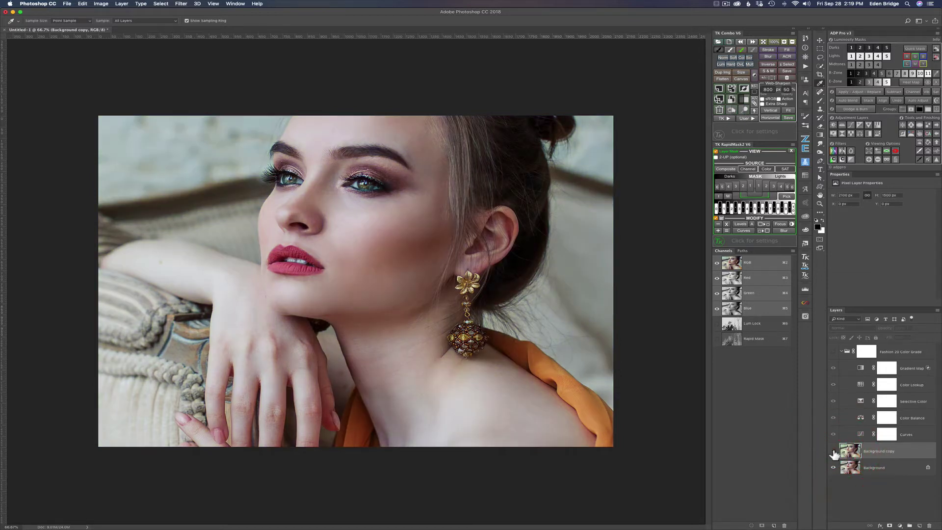
click(833, 451)
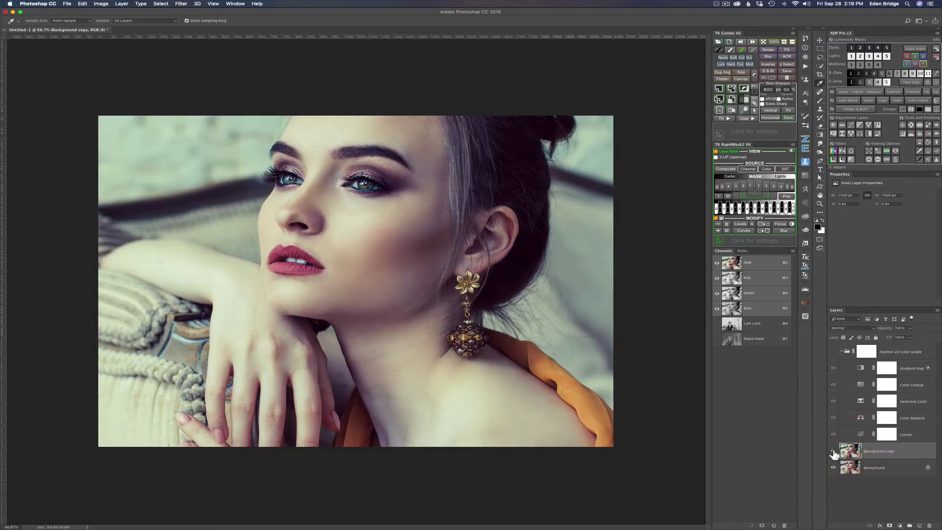